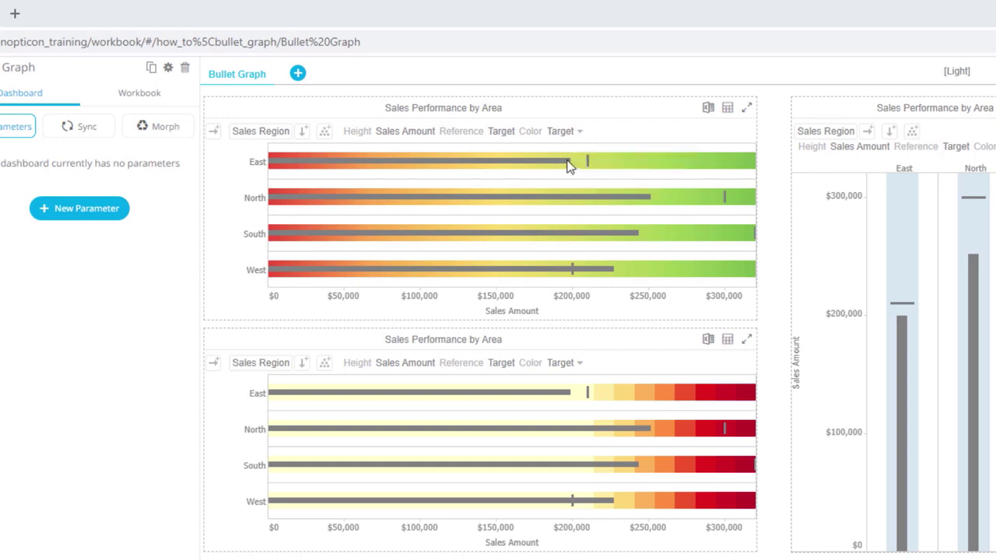
Step: Move the red-to-green horizontal bullet graph from above the yellow-red one to the empty area beside the table
{"action": "mouse_move", "coordinate": [567, 163]}
{"action": "mouse_move", "coordinate": [574, 276]}
{"action": "left_click", "coordinate": [296, 116]}
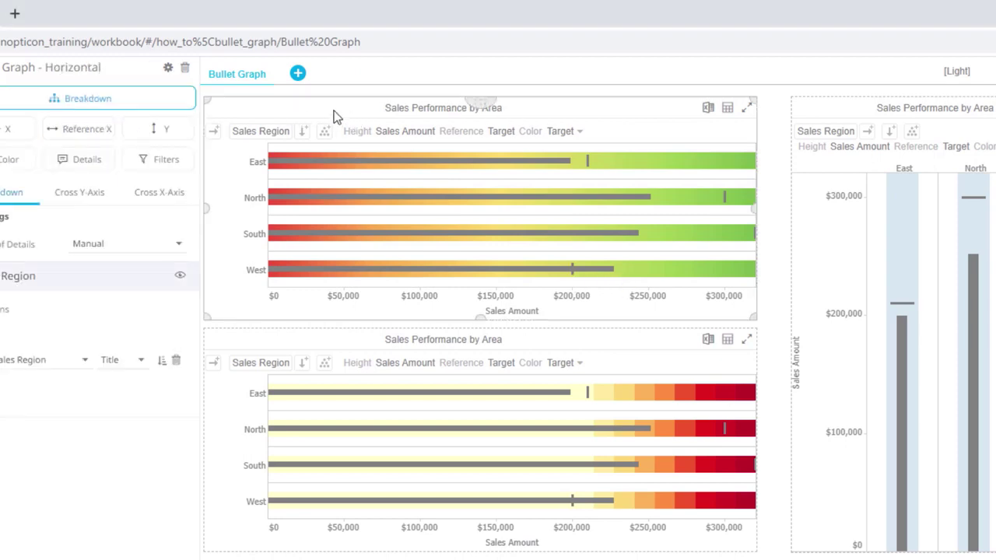
{"action": "double_click", "coordinate": [435, 108]}
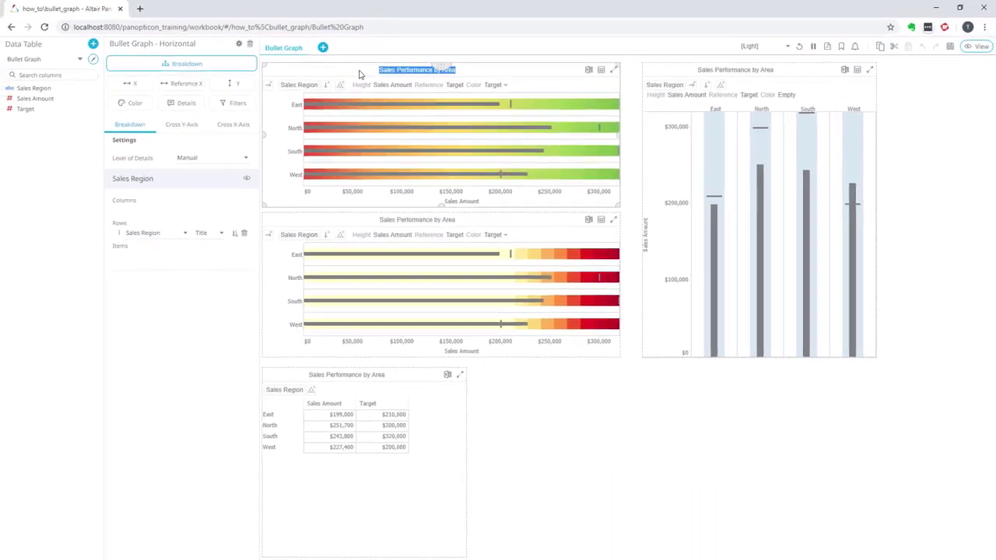
{"action": "left_click_drag", "start_coordinate": [458, 81], "coordinate": [723, 471]}
{"action": "left_click_drag", "start_coordinate": [655, 385], "coordinate": [685, 383]}
{"action": "left_click", "coordinate": [355, 146]}
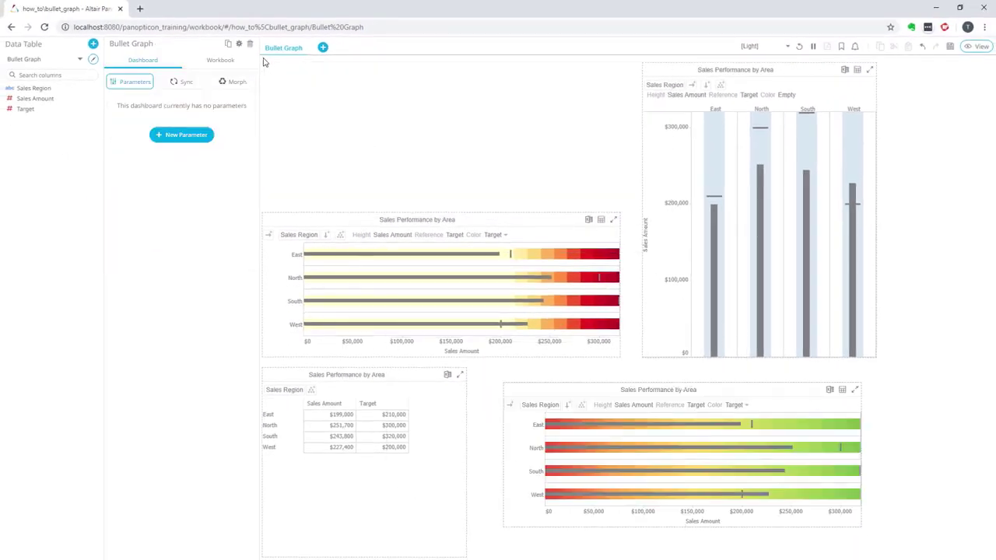
Step: Draw a new part in the freed space as a horizontal bullet graph, broken down by Sales Region in rows
{"action": "mouse_move", "coordinate": [263, 62]}
{"action": "left_mouse_down"}
{"action": "mouse_move", "coordinate": [293, 184]}
{"action": "mouse_move", "coordinate": [585, 198]}
{"action": "mouse_move", "coordinate": [620, 211]}
{"action": "left_mouse_up"}
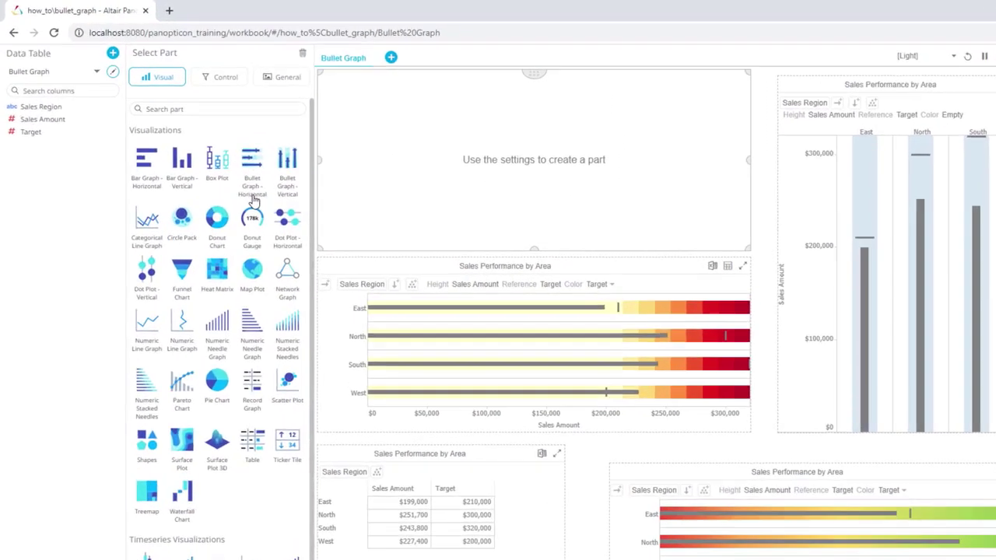
{"action": "left_click", "coordinate": [252, 165]}
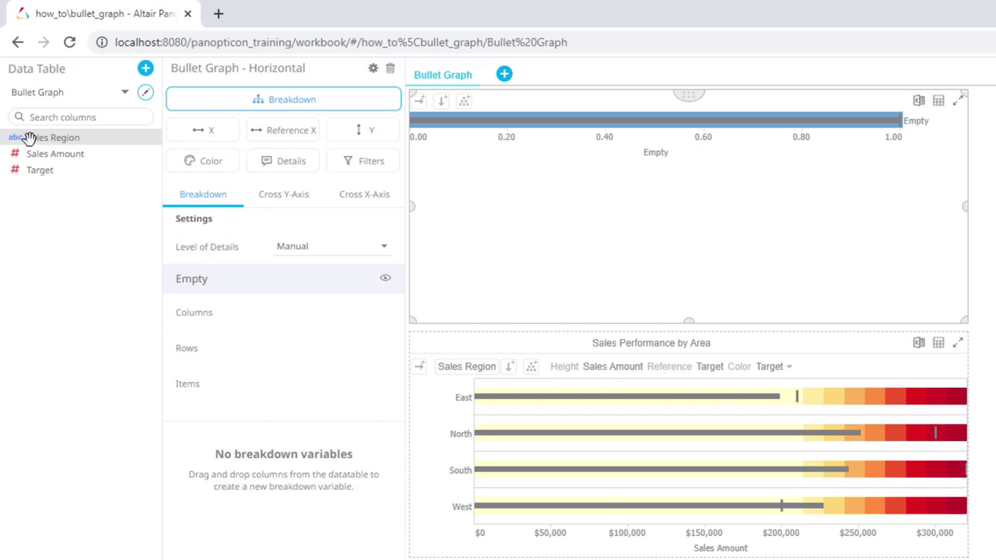
{"action": "left_click_drag", "start_coordinate": [28, 138], "coordinate": [254, 101]}
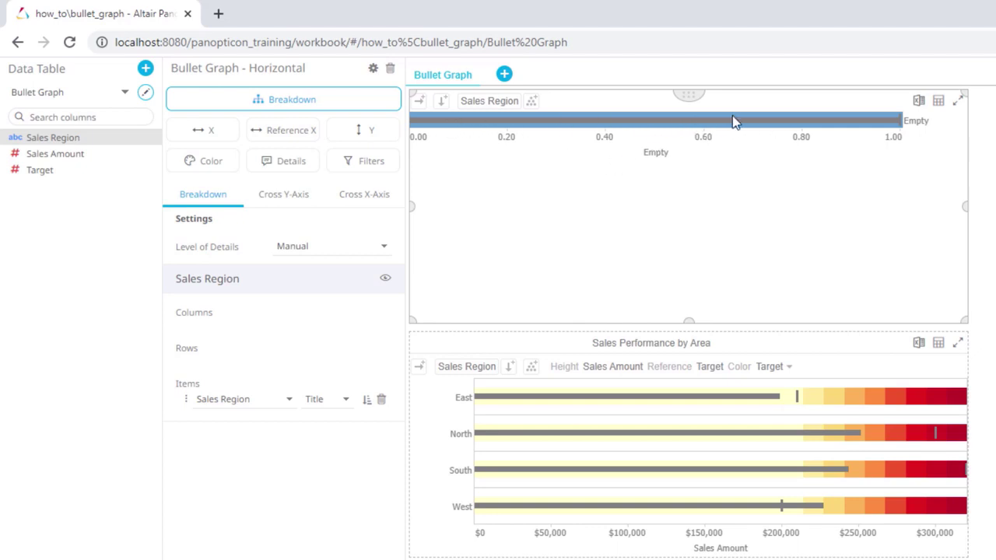
{"action": "left_click", "coordinate": [381, 400]}
{"action": "left_click_drag", "start_coordinate": [40, 137], "coordinate": [216, 361]}
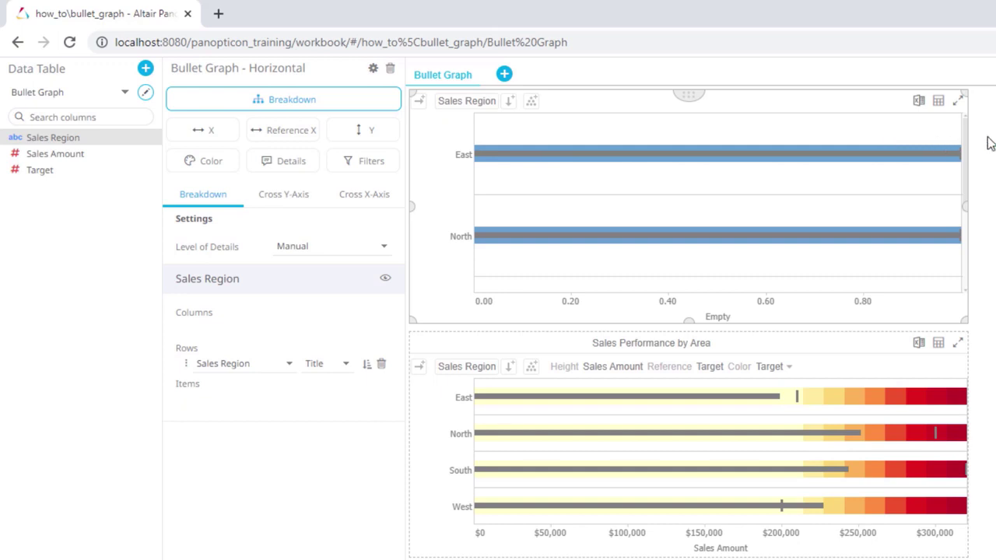
Step: Disable the minimum interval length on the new graph's cross Y-axis so all regions fit without scrolling
{"action": "mouse_move", "coordinate": [965, 138]}
{"action": "left_mouse_down"}
{"action": "mouse_move", "coordinate": [977, 235]}
{"action": "mouse_move", "coordinate": [967, 129]}
{"action": "left_mouse_up"}
{"action": "left_click", "coordinate": [299, 201]}
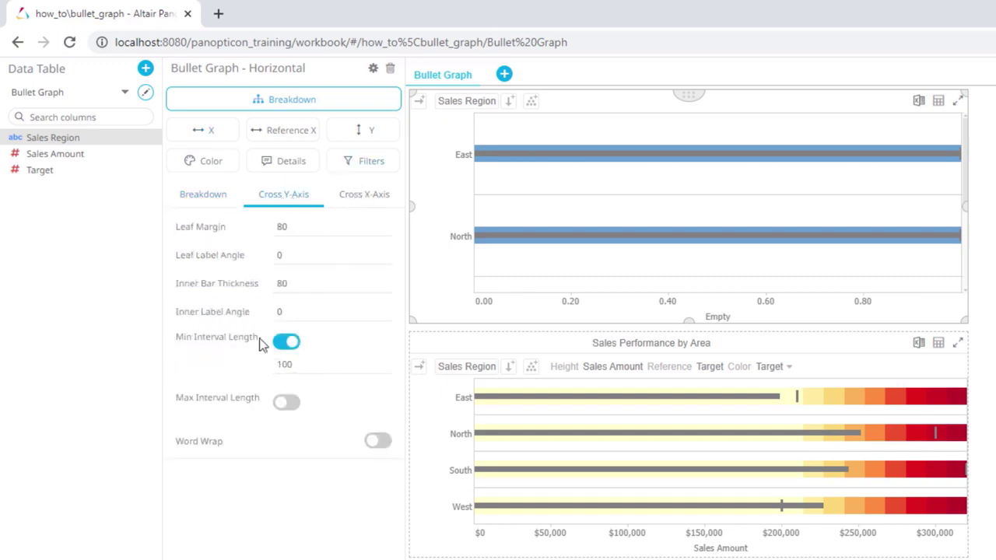
{"action": "left_click", "coordinate": [290, 346]}
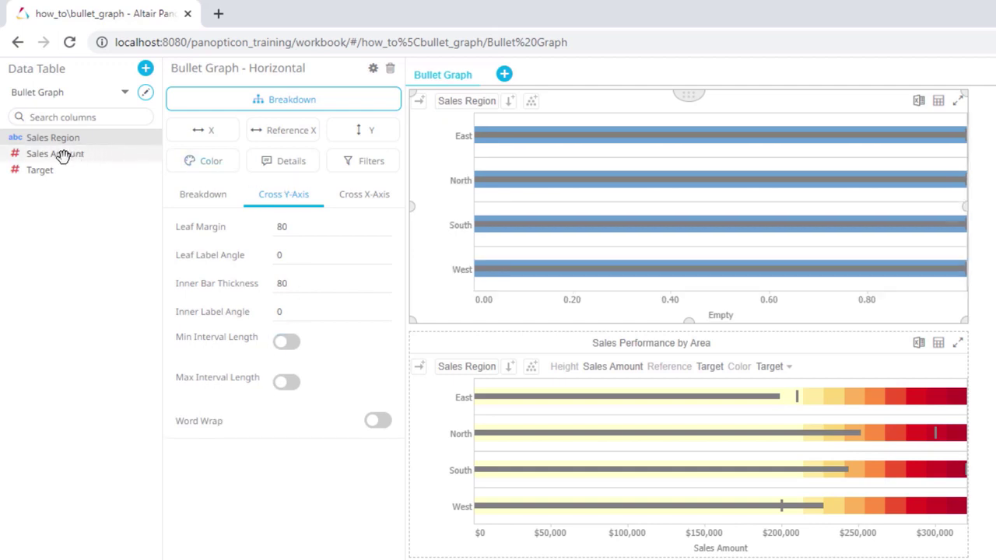
Step: Assign Sales Amount as the graph's X variable and format it as $#,##0
{"action": "left_click_drag", "start_coordinate": [62, 154], "coordinate": [188, 138]}
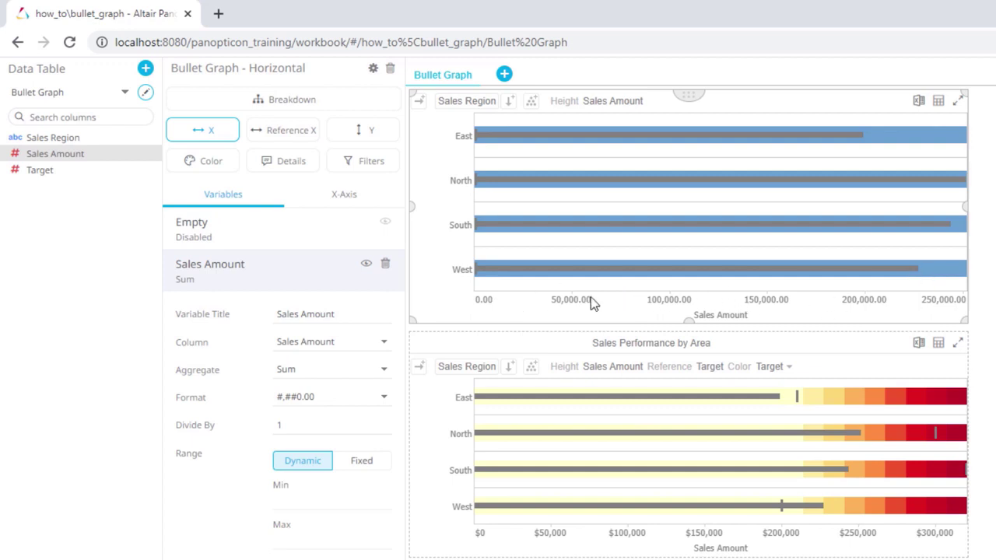
{"action": "left_click", "coordinate": [380, 396]}
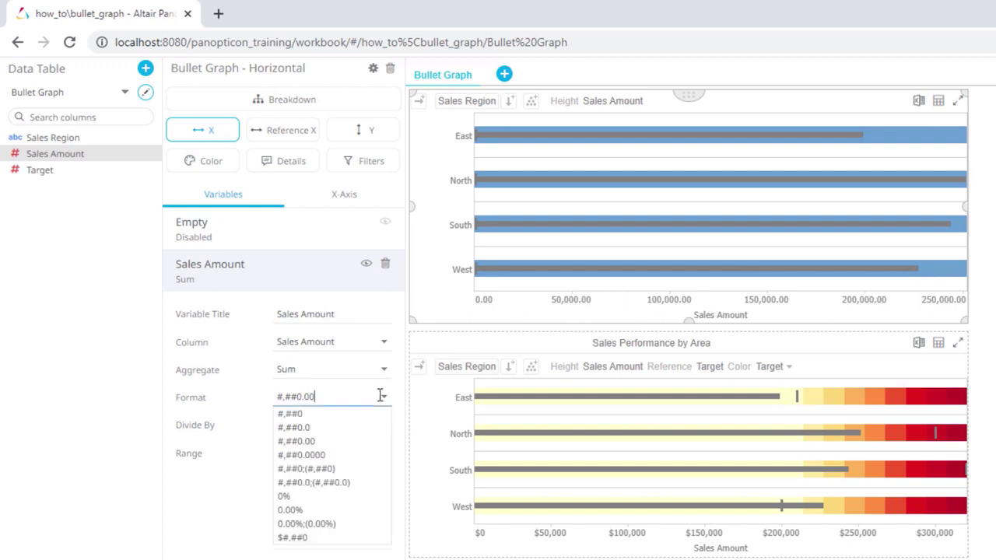
{"action": "left_click", "coordinate": [305, 540]}
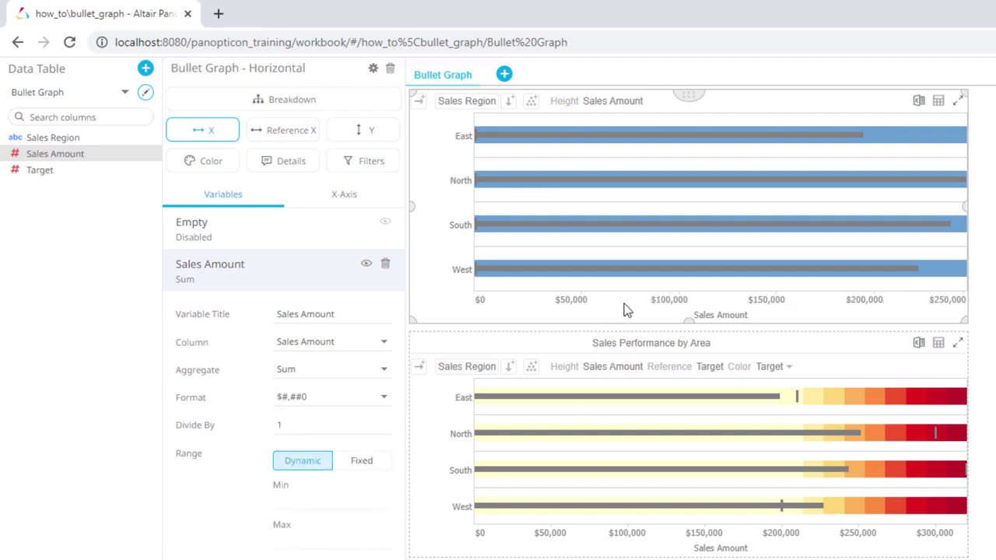
Step: Assign Target as the graph's Reference X variable and format it as $#,##0
{"action": "left_click_drag", "start_coordinate": [18, 166], "coordinate": [285, 133]}
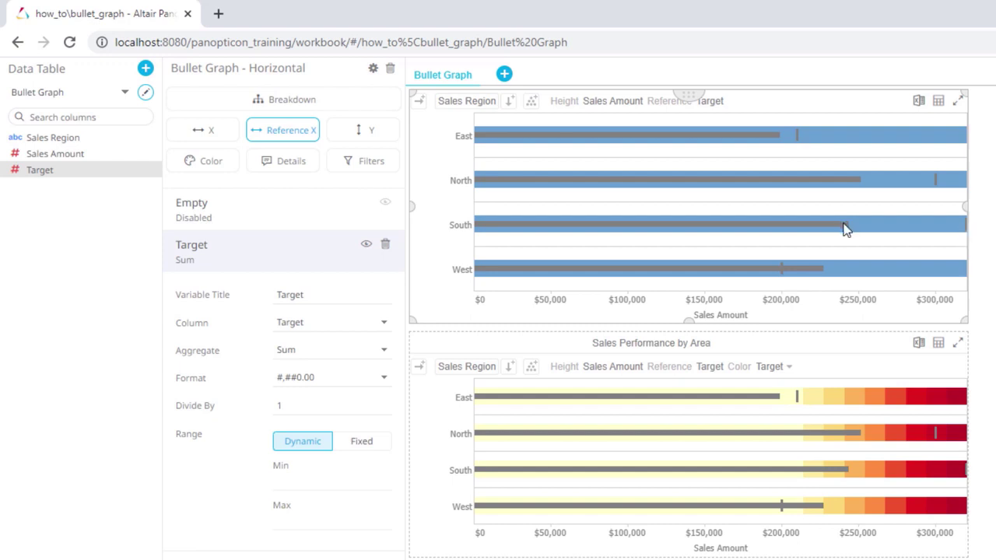
{"action": "mouse_move", "coordinate": [846, 229]}
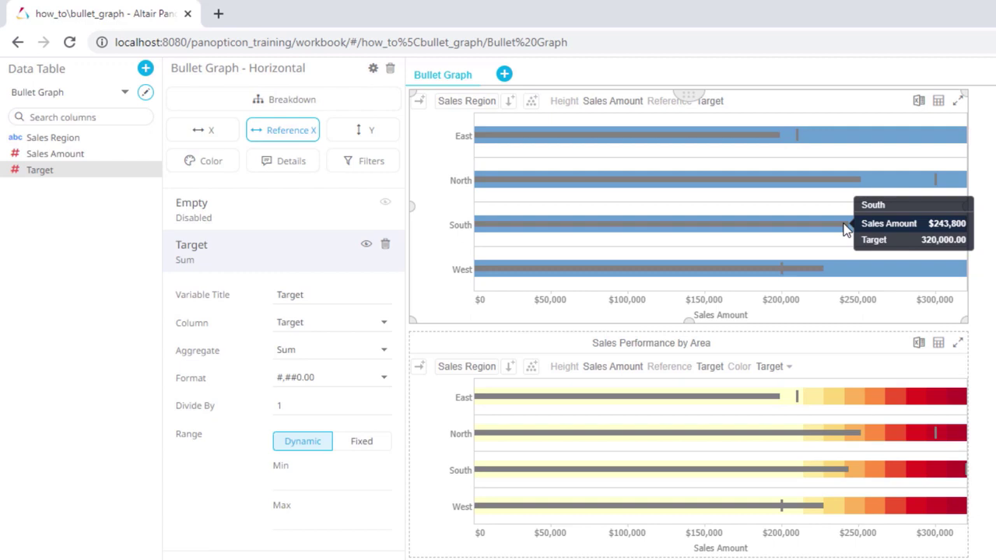
{"action": "left_click", "coordinate": [383, 378]}
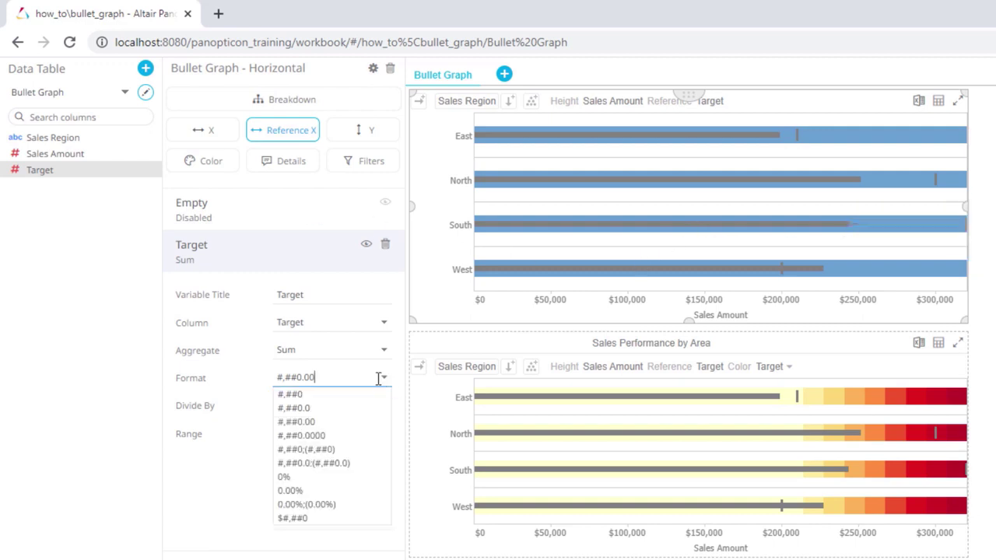
{"action": "left_click", "coordinate": [328, 520]}
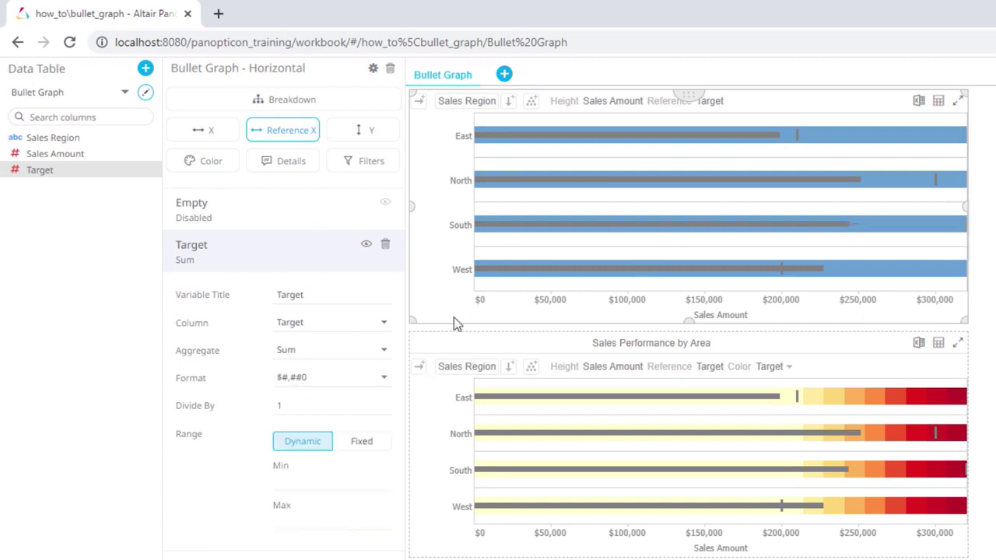
{"action": "mouse_move", "coordinate": [811, 273]}
Step: Title the new bullet graph "Sales"
{"action": "left_click", "coordinate": [373, 71]}
{"action": "left_click", "coordinate": [307, 228]}
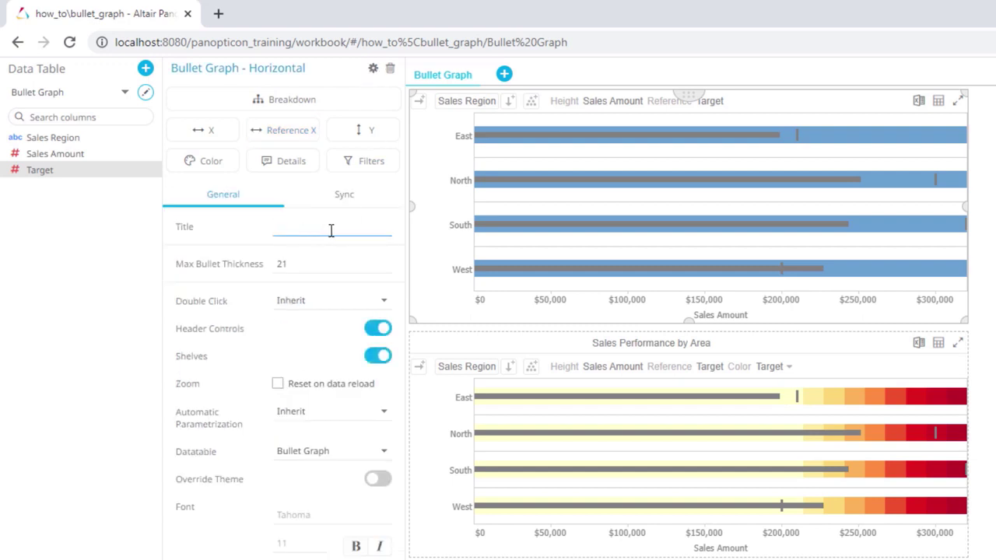
{"action": "type", "text": "Sales"}
{"action": "left_click", "coordinate": [371, 228]}
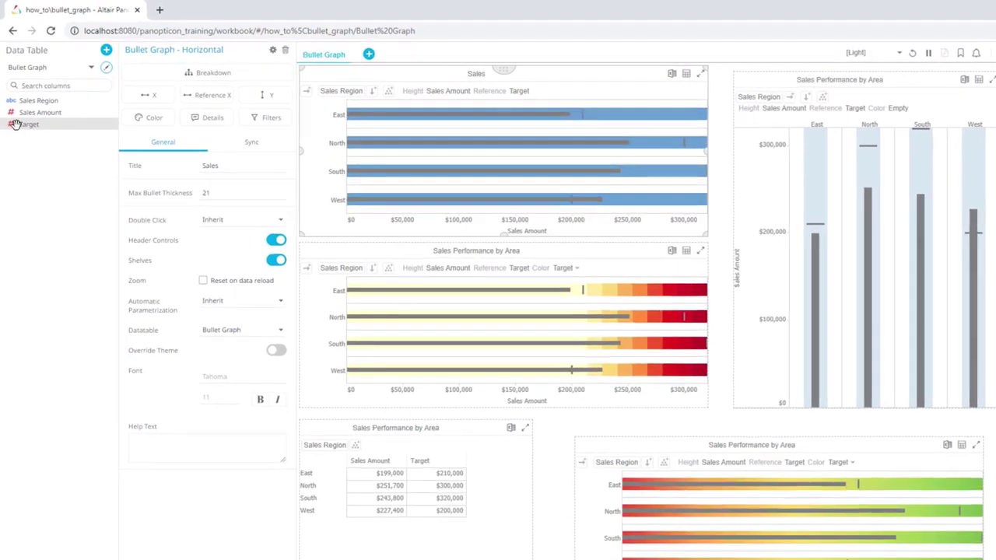
Step: Color the Sales bullet graph by Target using the Red-Yellow-Green palette
{"action": "left_click", "coordinate": [154, 118]}
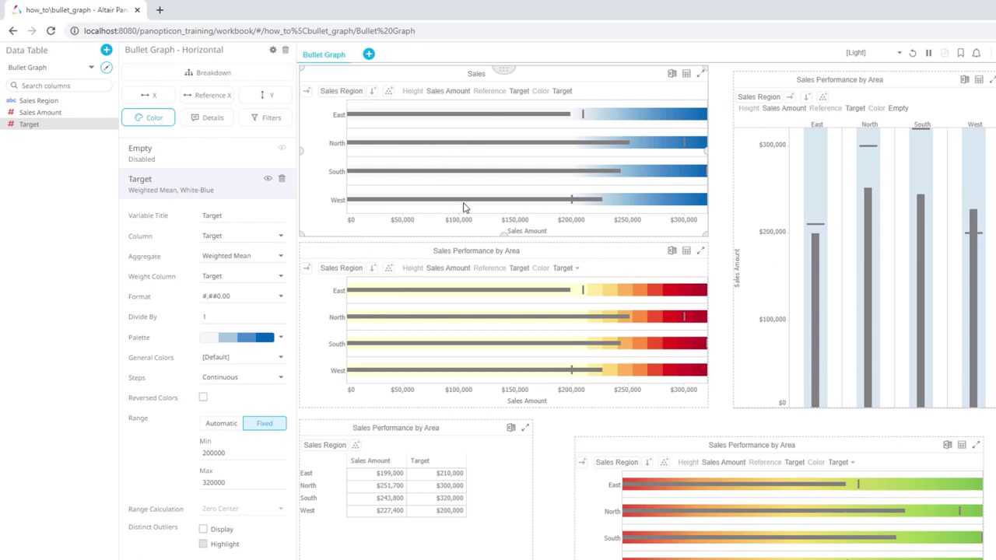
{"action": "left_click", "coordinate": [282, 343]}
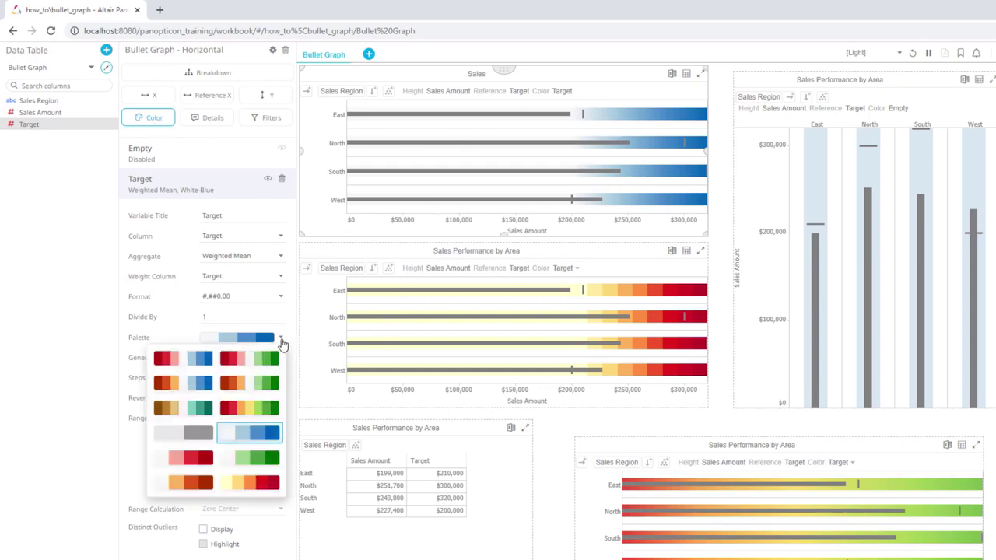
{"action": "left_click", "coordinate": [260, 414]}
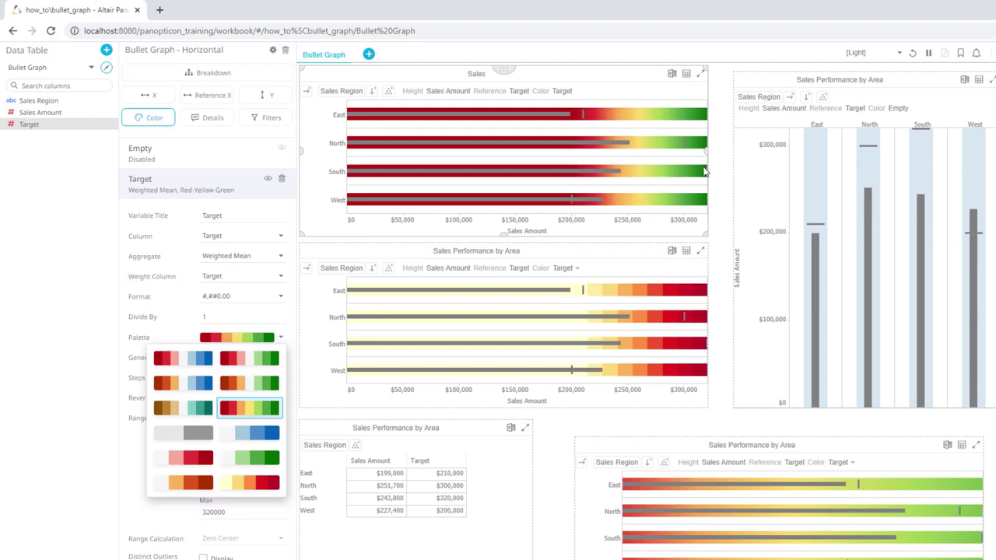
{"action": "left_click", "coordinate": [385, 232]}
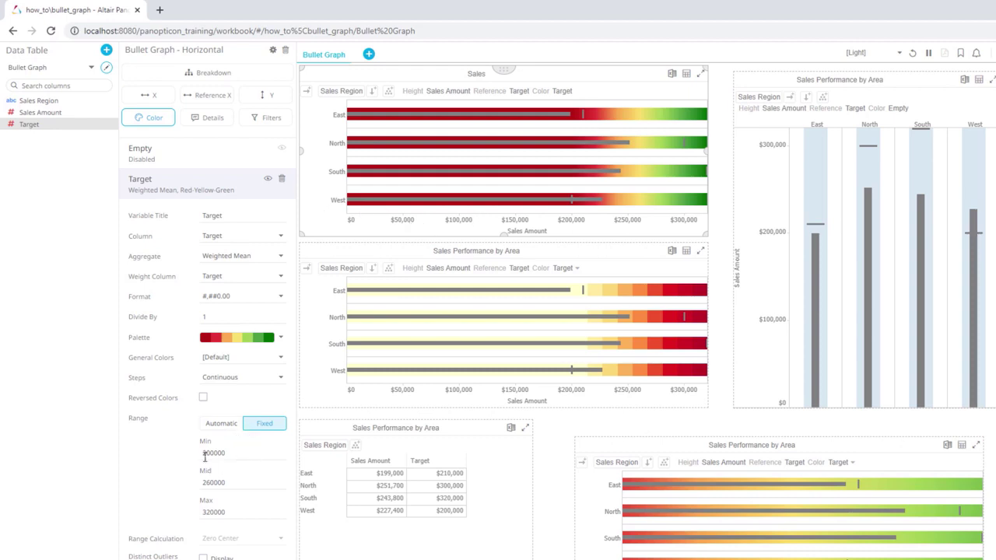
Step: Set the fixed color range of Target to a minimum of -100000, a midpoint of 150000 and a maximum of 420000
{"action": "left_click_drag", "start_coordinate": [225, 452], "coordinate": [174, 456]}
{"action": "type", "text": "-1"}
{"action": "left_click", "coordinate": [273, 452]}
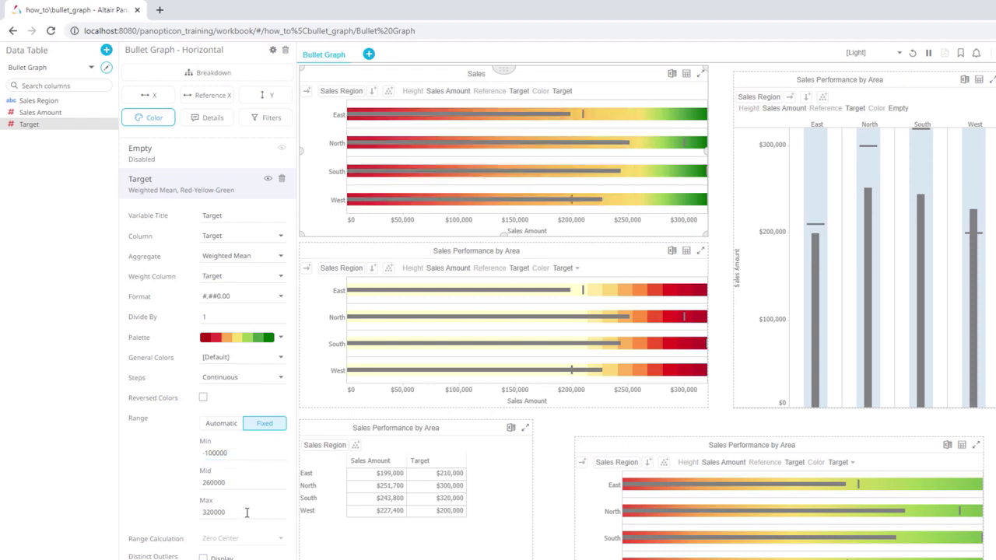
{"action": "left_click", "coordinate": [206, 511]}
{"action": "left_click", "coordinate": [273, 512]}
{"action": "left_click", "coordinate": [207, 512]}
{"action": "type", "text": "4"}
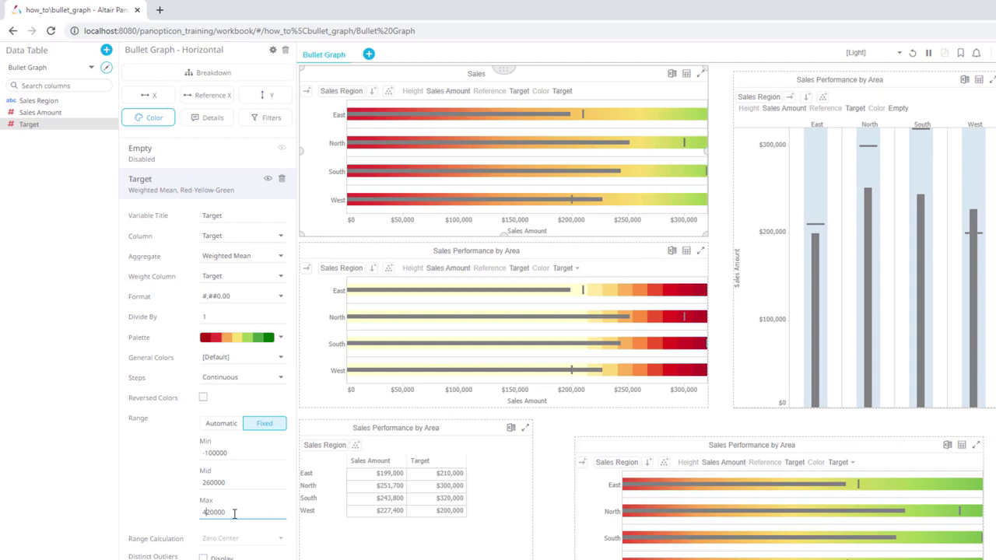
{"action": "left_click", "coordinate": [235, 478]}
{"action": "left_click_drag", "start_coordinate": [241, 483], "coordinate": [174, 482]}
{"action": "type", "text": "15"}
{"action": "left_click", "coordinate": [269, 481]}
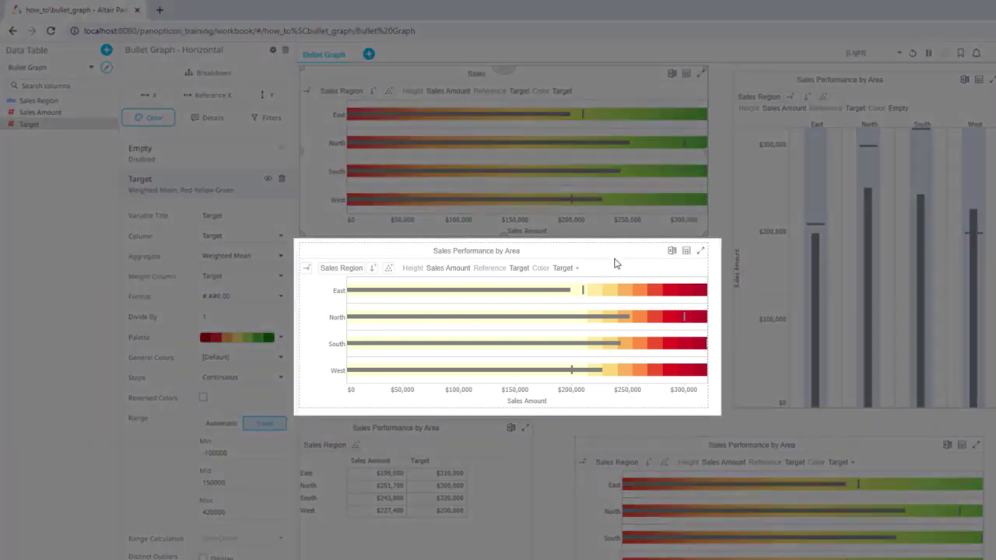
Step: Examine the color settings and available palettes of the yellow-red bullet graph below the Sales graph
{"action": "left_click", "coordinate": [625, 254]}
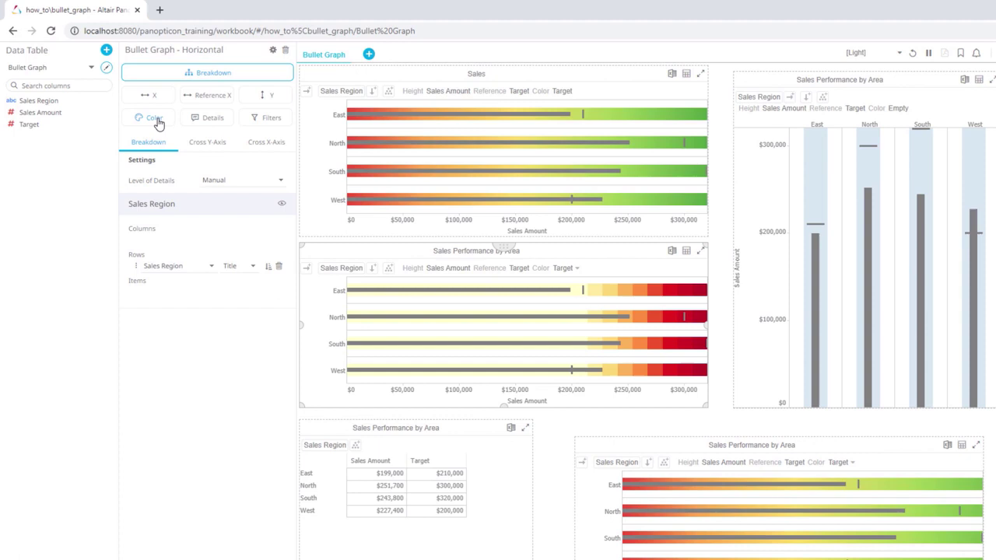
{"action": "left_click", "coordinate": [154, 117]}
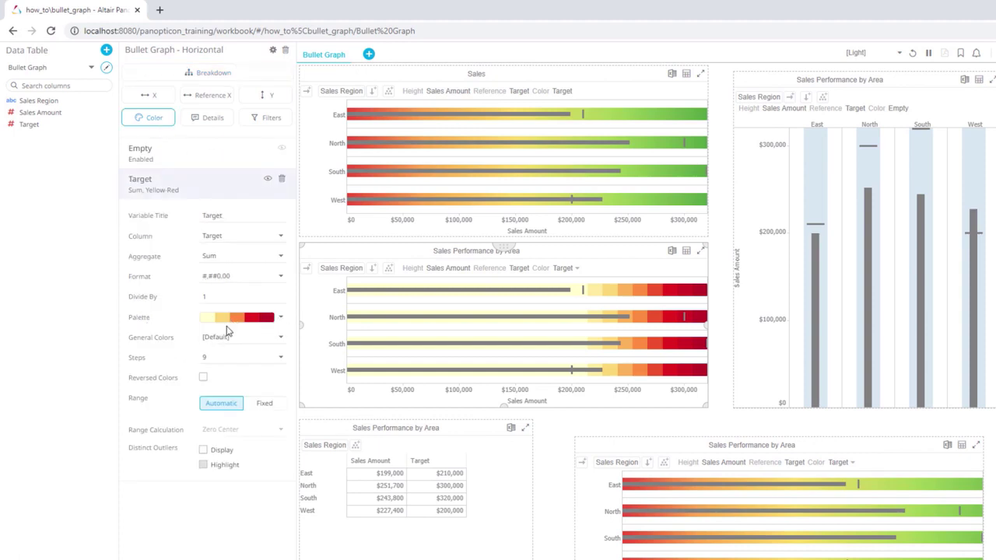
{"action": "left_click", "coordinate": [281, 319]}
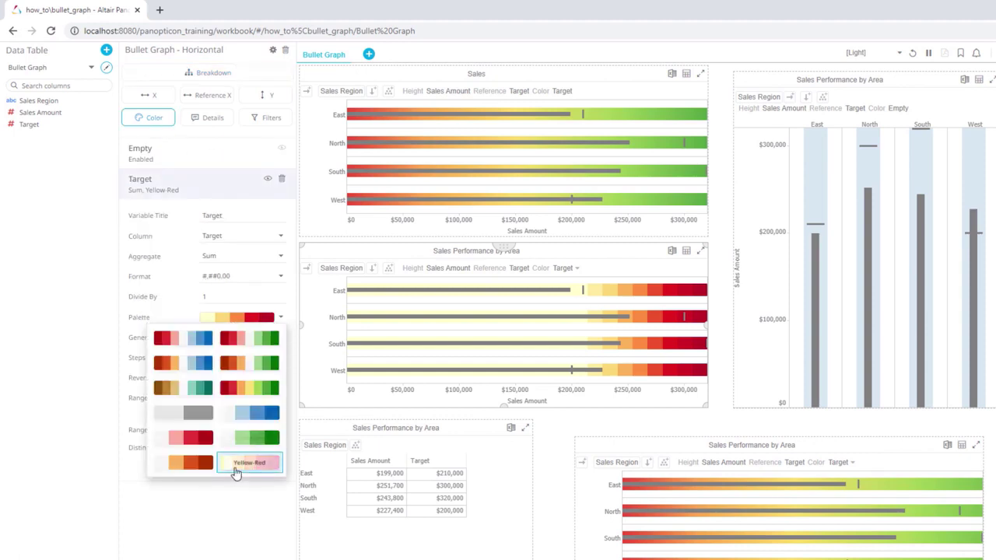
{"action": "left_click", "coordinate": [289, 313]}
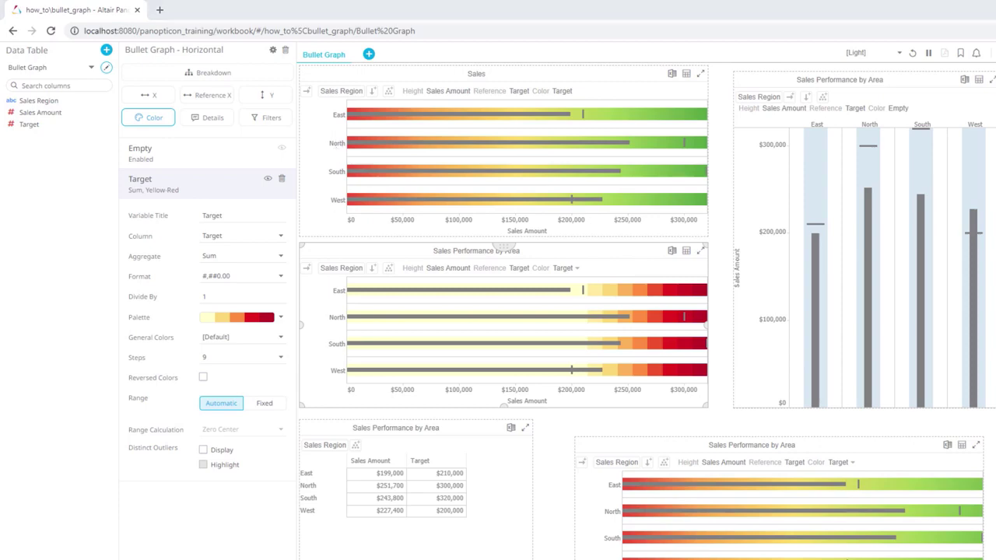
{"action": "left_click", "coordinate": [923, 79]}
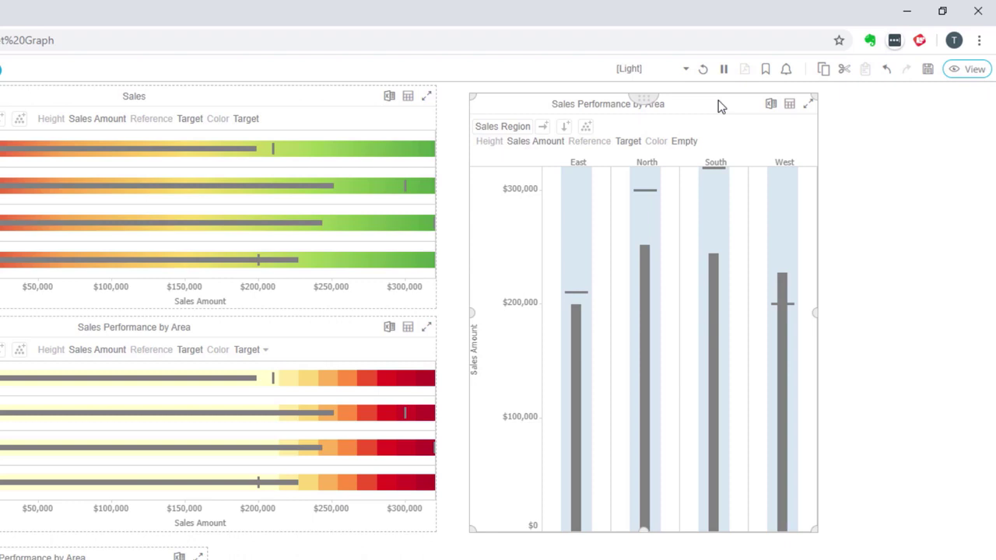
{"action": "left_click_drag", "start_coordinate": [814, 531], "coordinate": [752, 479]}
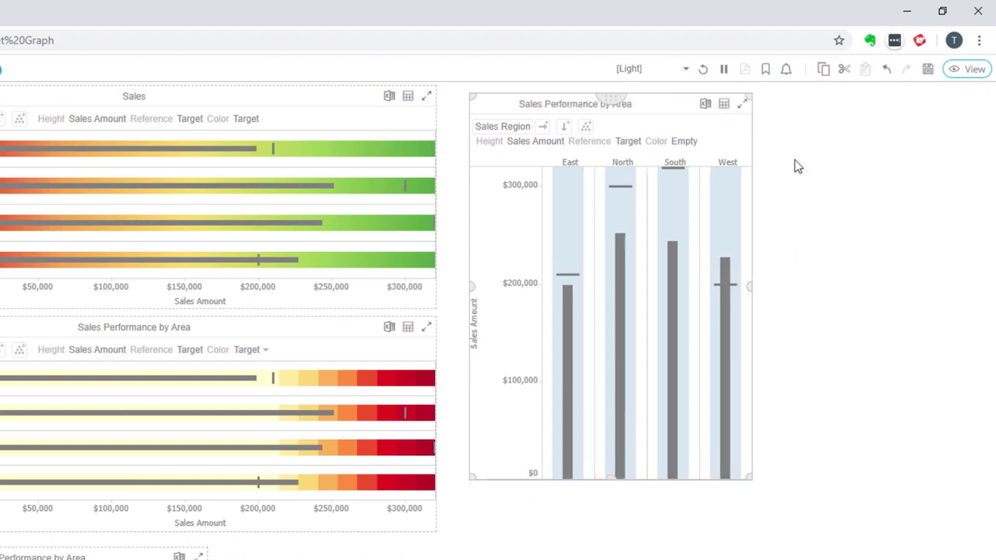
{"action": "left_click_drag", "start_coordinate": [756, 102], "coordinate": [973, 481]}
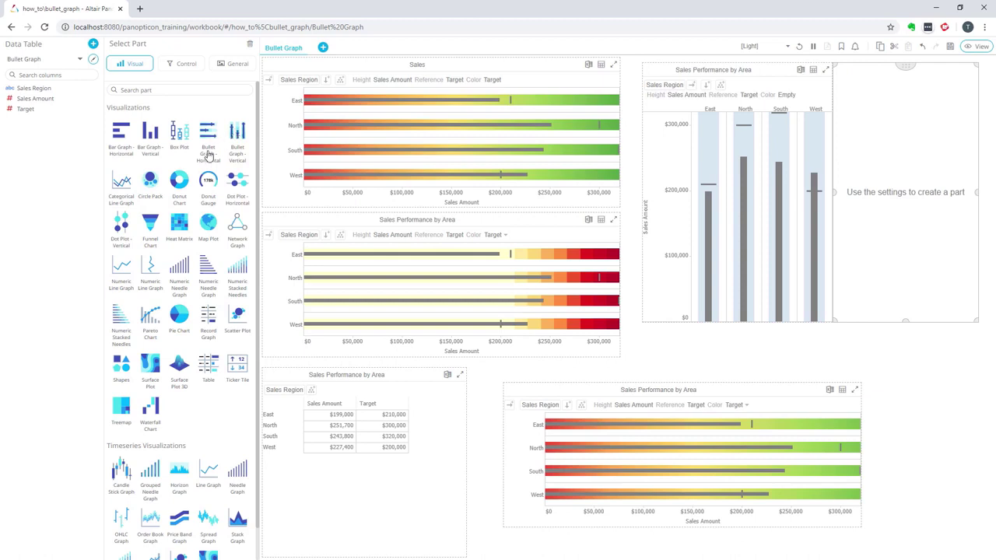
{"action": "left_click", "coordinate": [959, 103]}
{"action": "left_click", "coordinate": [946, 104]}
{"action": "key", "text": "Delete"}
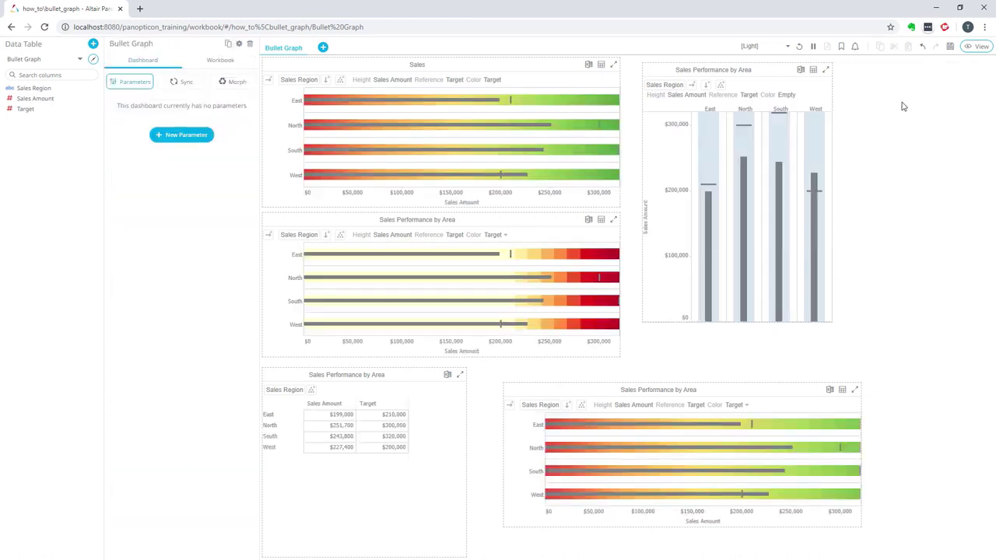
Step: Enlarge the vertical bullet graph until its lower edge aligns with that of the yellow-red bullet graph
{"action": "left_click", "coordinate": [762, 74]}
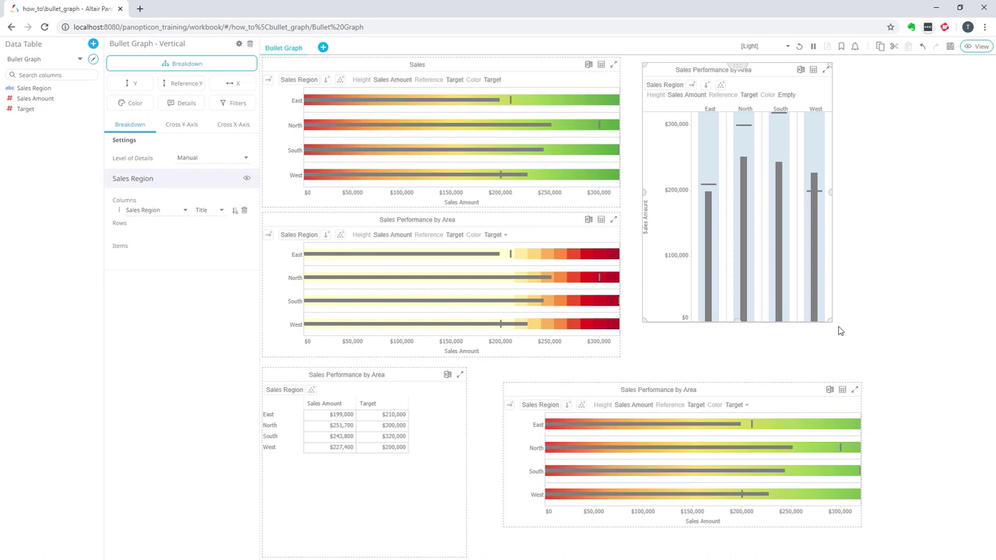
{"action": "left_click_drag", "start_coordinate": [831, 320], "coordinate": [859, 357]}
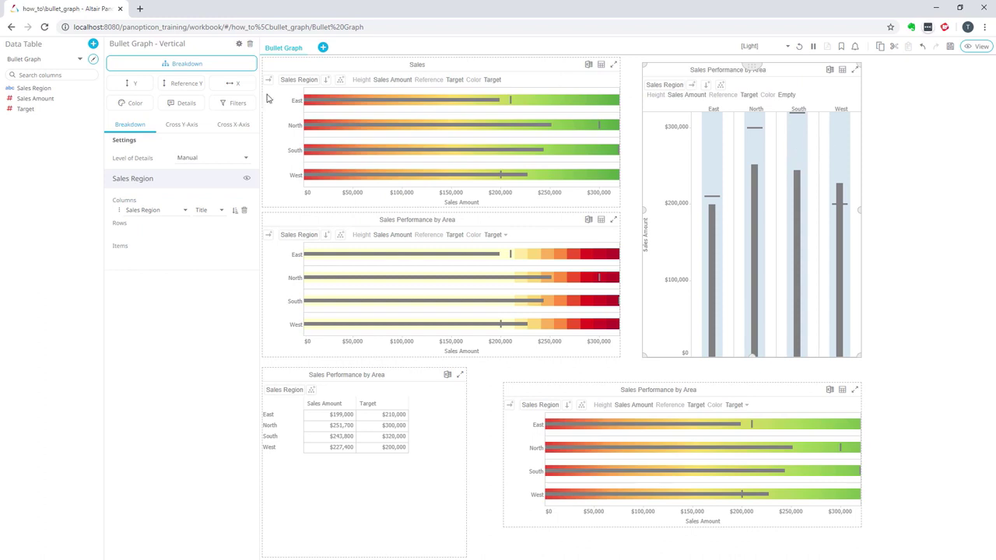
Step: Add a custom light orange color, #f9e2ae, to the vertical bullet graph's palette and apply it to the bands behind the bars
{"action": "left_click", "coordinate": [131, 103]}
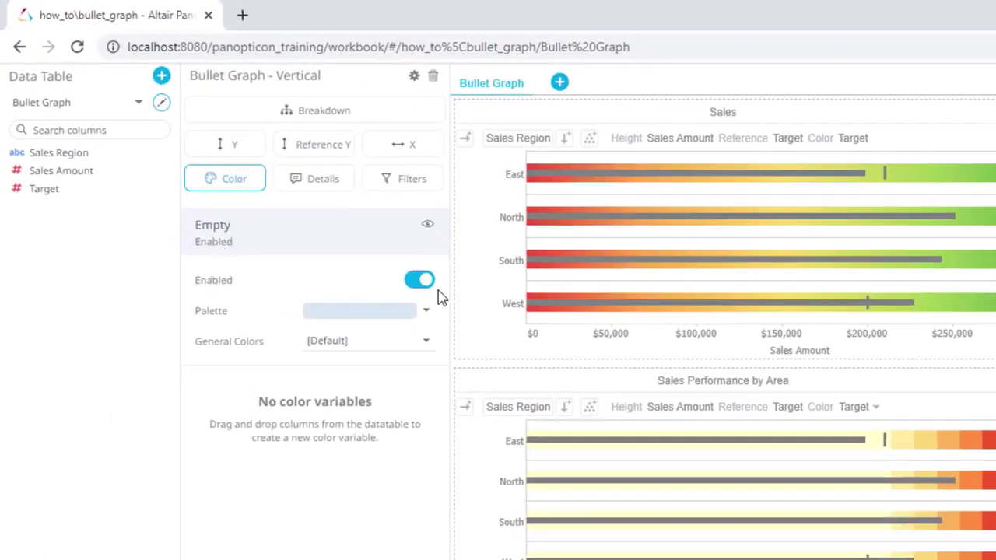
{"action": "left_click", "coordinate": [420, 314]}
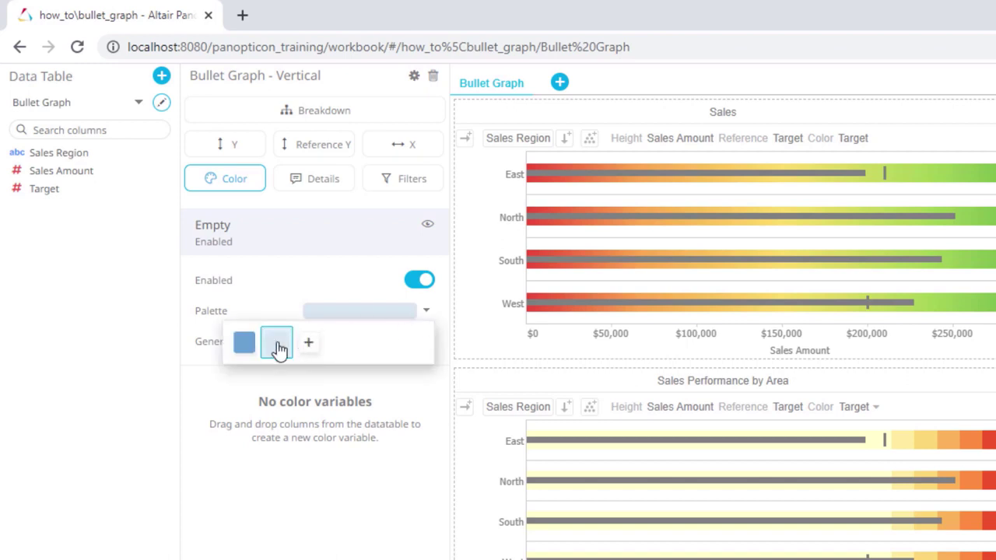
{"action": "left_click", "coordinate": [310, 346]}
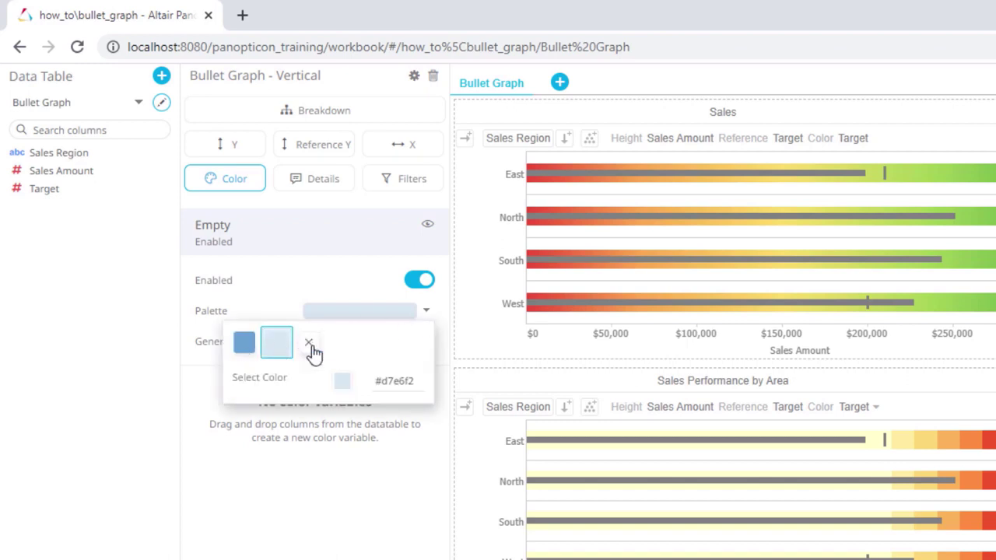
{"action": "left_click", "coordinate": [343, 382]}
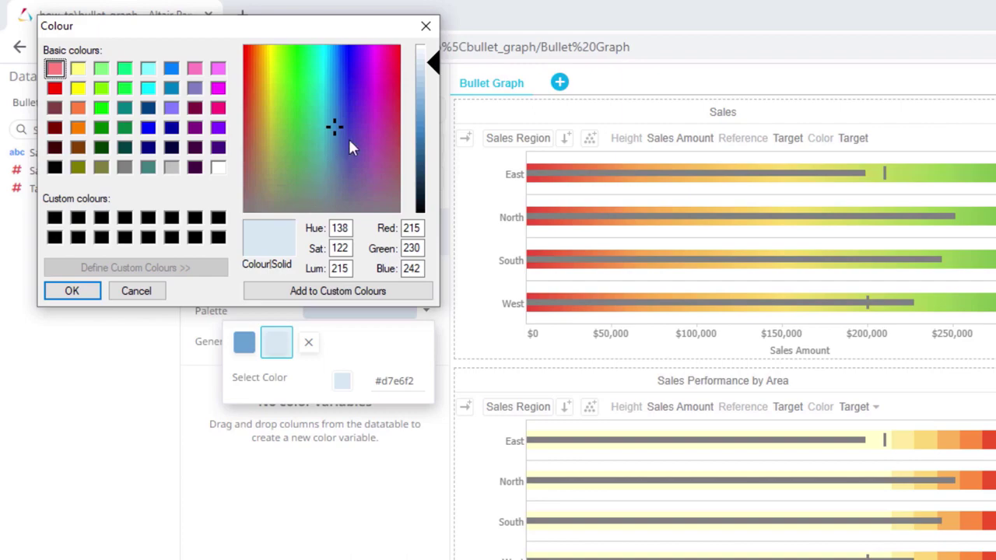
{"action": "left_click", "coordinate": [371, 148]}
{"action": "left_click_drag", "start_coordinate": [423, 69], "coordinate": [425, 82]}
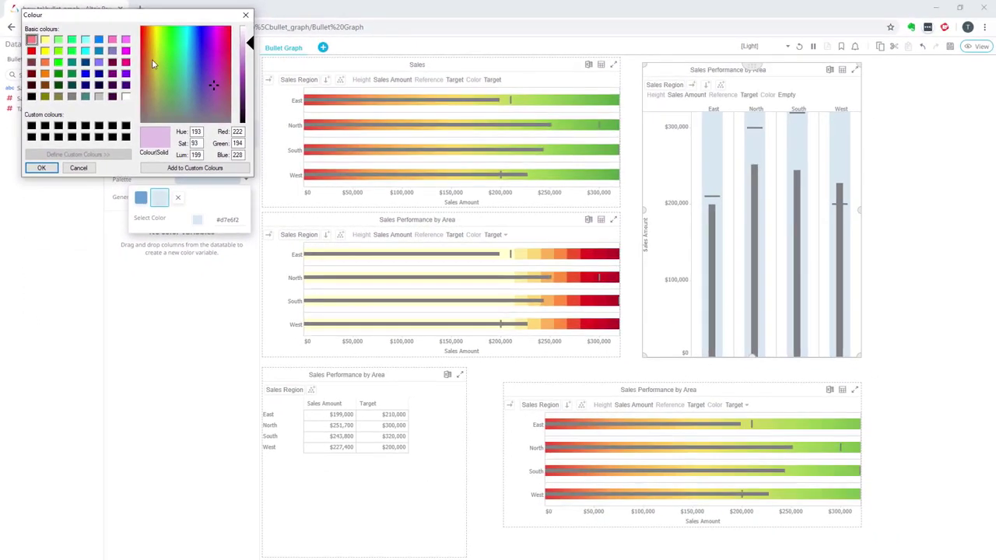
{"action": "left_click", "coordinate": [152, 38]}
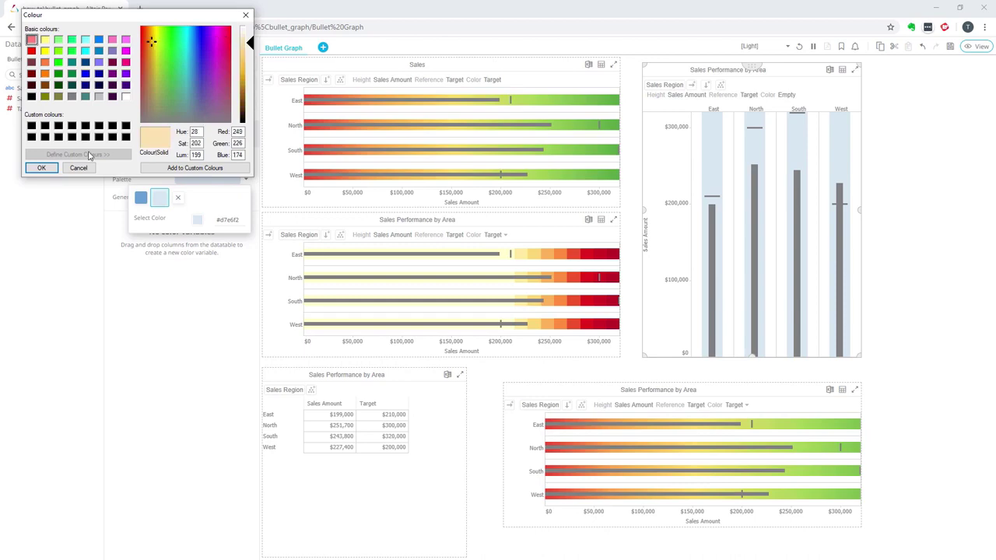
{"action": "left_click", "coordinate": [40, 169]}
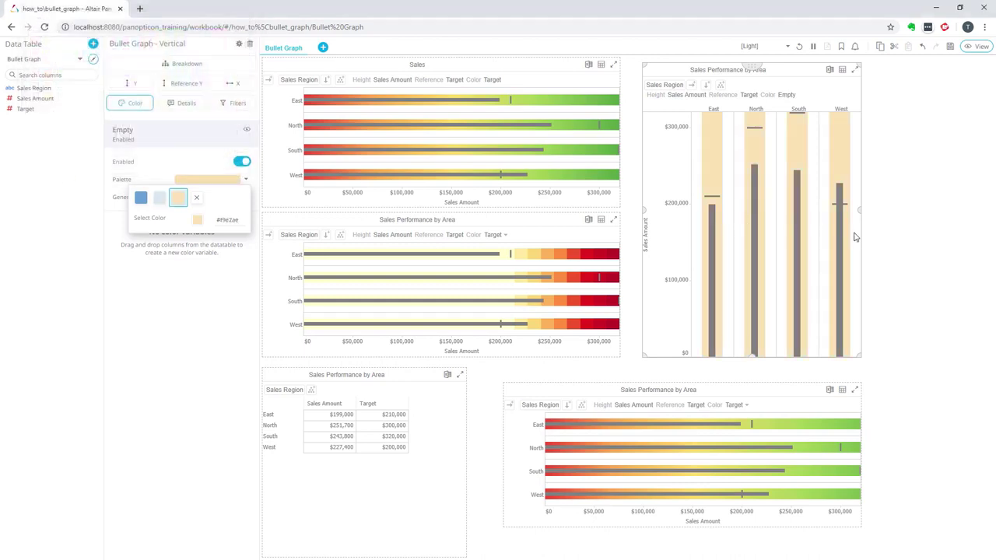